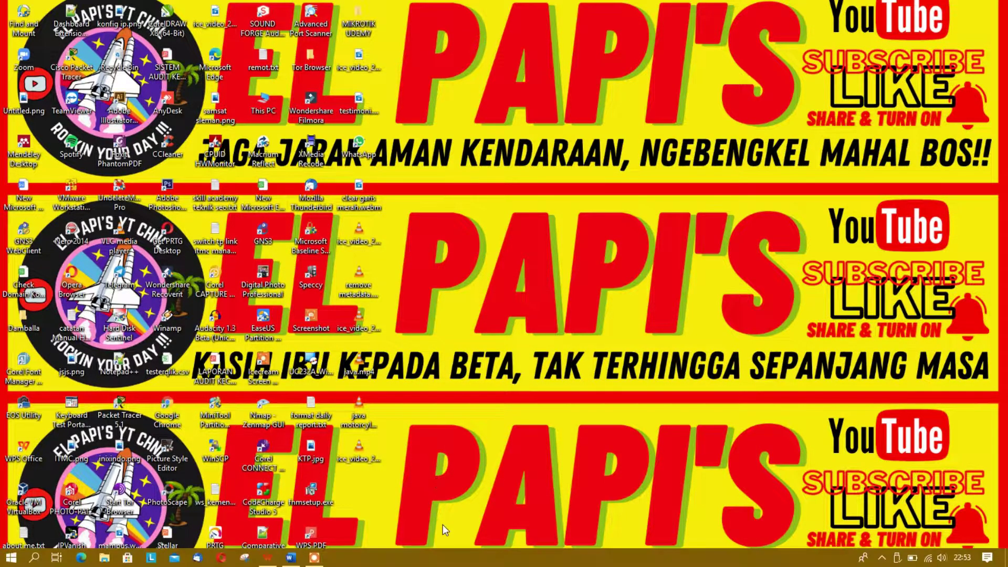
Restore the blank Word document Document2 from the taskbar
left_click(291, 556)
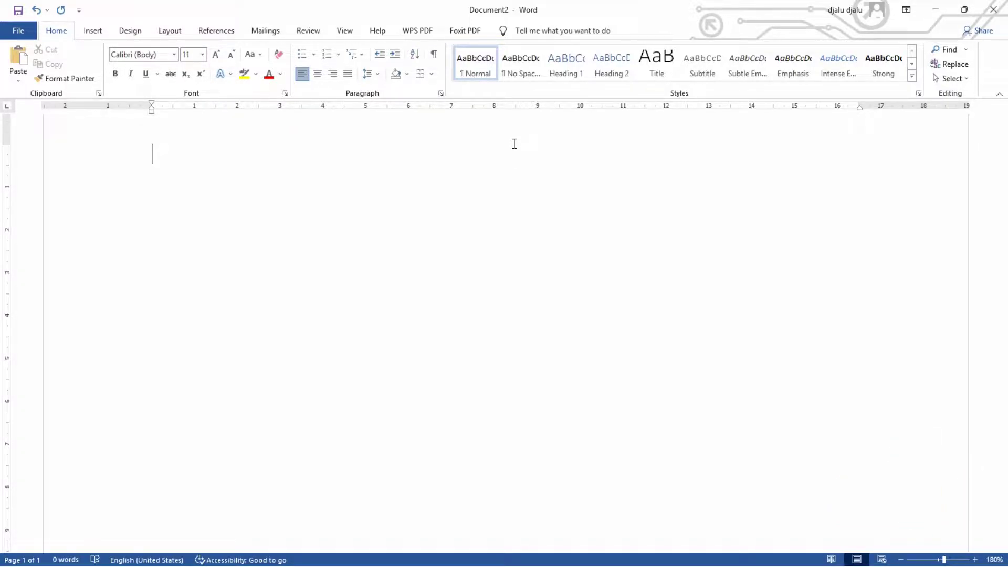
Type 'el papi's' and 'subs like share turn on notifications' as the first two lines
type("el papi")
type("'s")
key("Return")
type("subs")
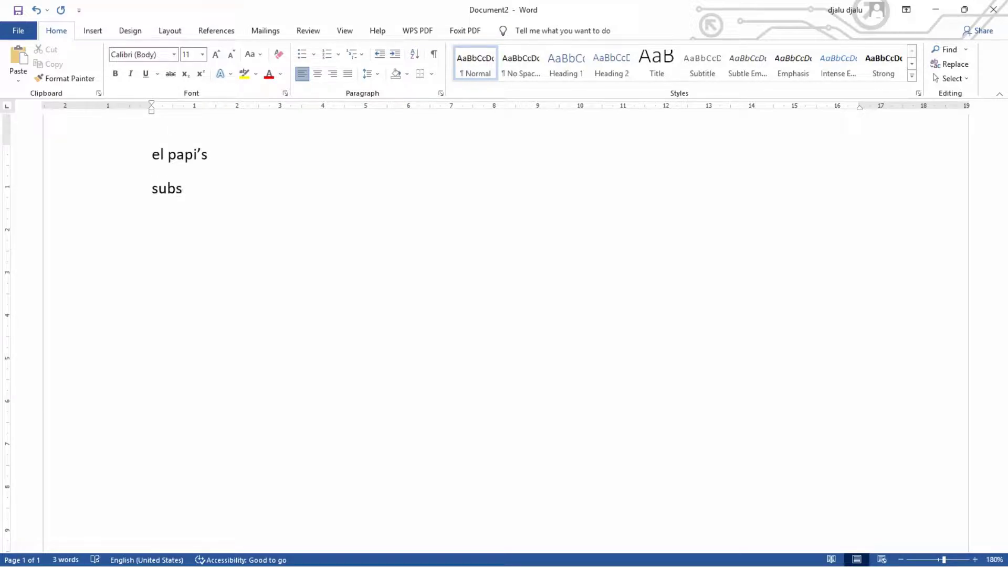
type(" ;l")
type("k")
key("BackSpace")
key("BackSpace")
key("BackSpace")
type("lik")
type("e sahre")
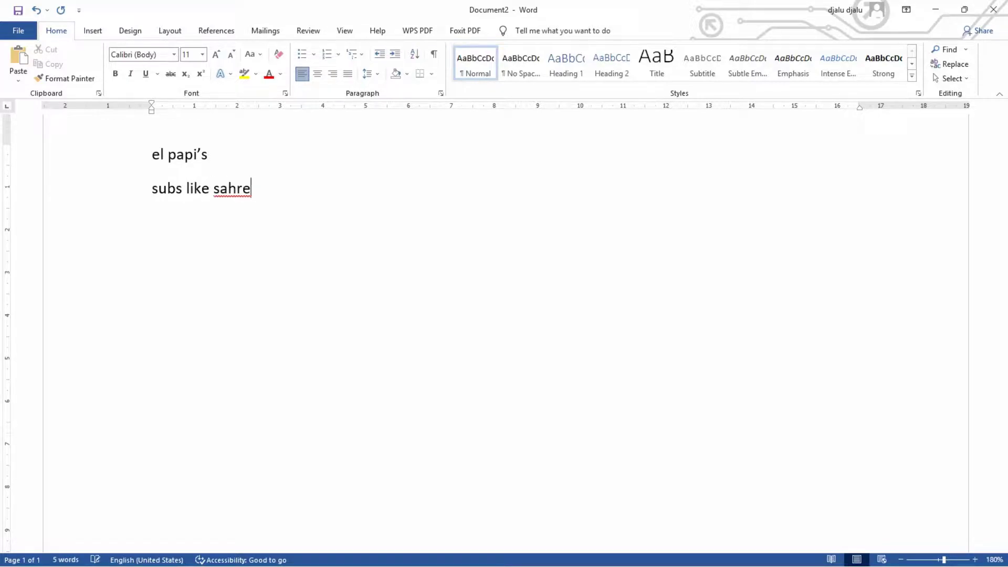
key("BackSpace")
key("BackSpace")
key("BackSpace")
key("BackSpace")
type("hare ")
type("turn on ")
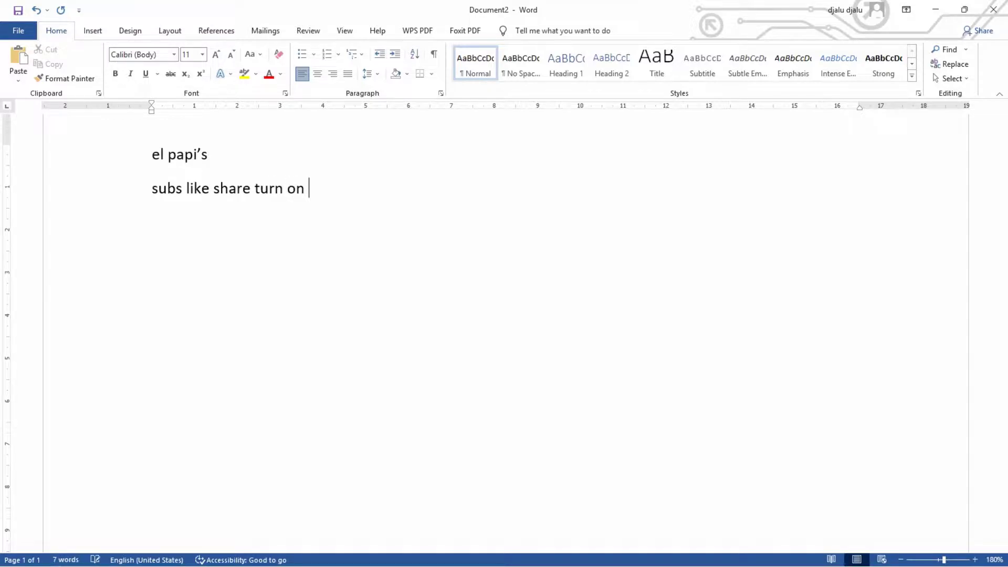
type("notifications")
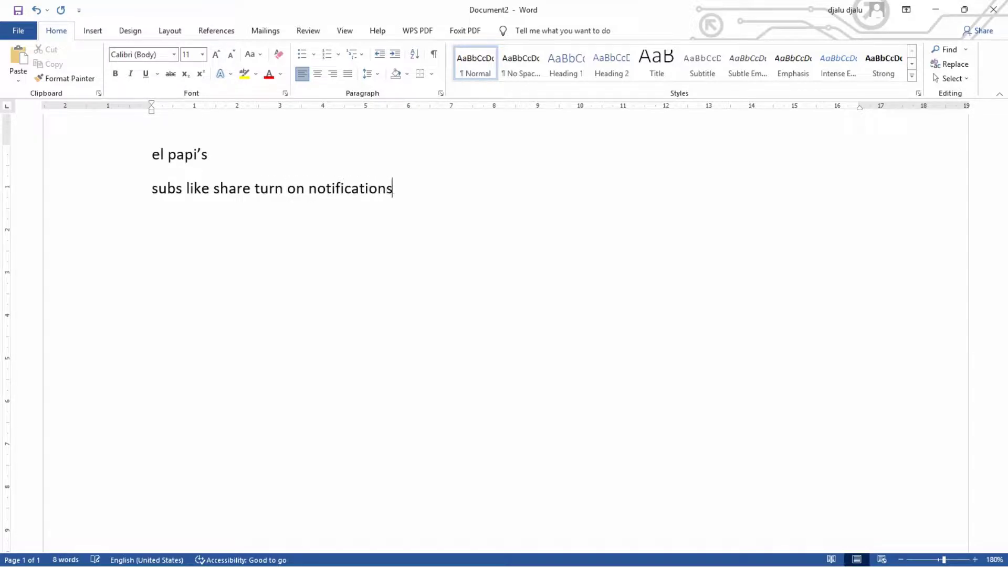
Add the third line 'cara menghilangkan garis merah di bawah tulisan pada ms word dan wps office'
key("Return")
type("cara menghila")
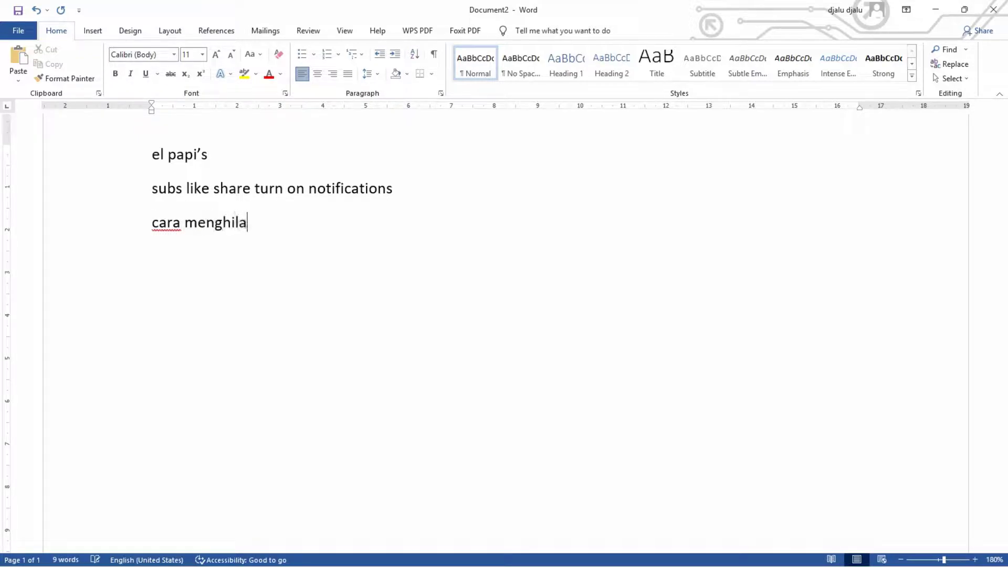
type("ngkan ")
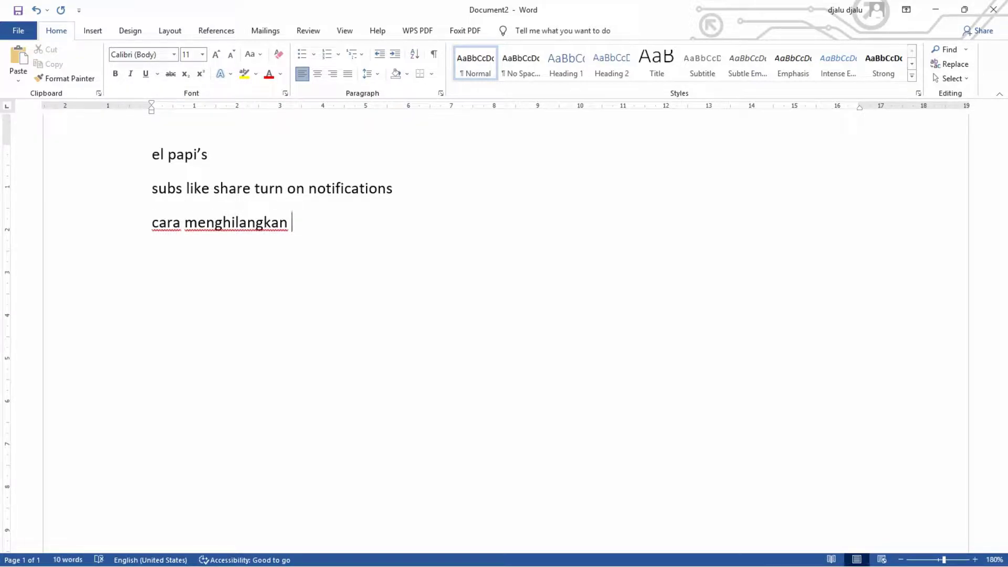
type("garis mer")
type("ah di bawah ")
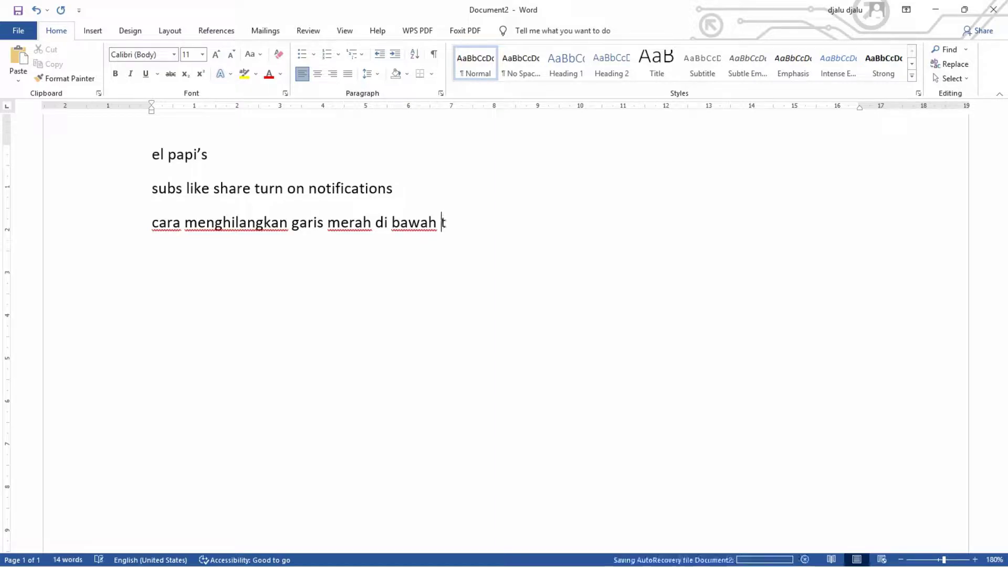
type("tulisan pada")
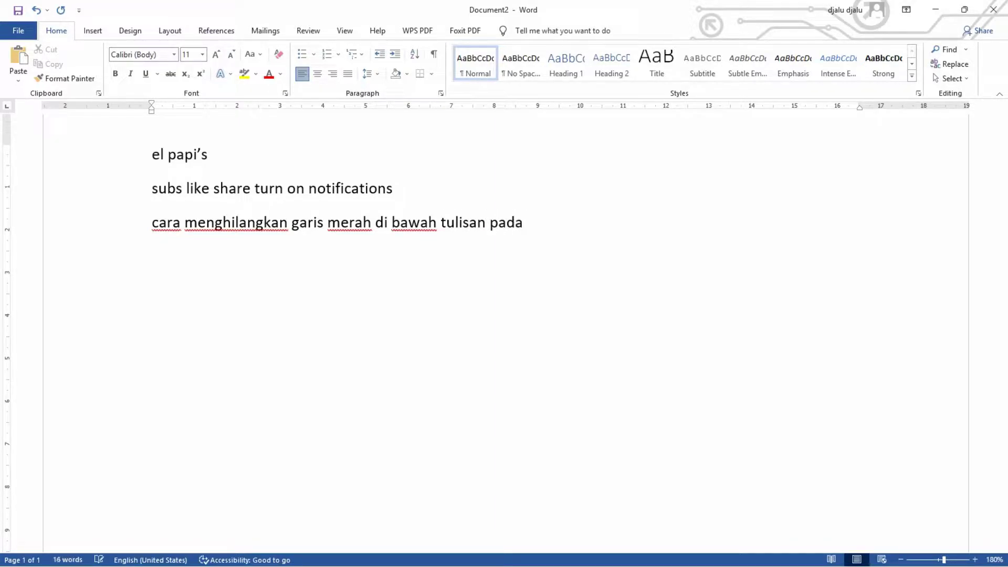
type("ms wod")
type("r")
key("BackSpace")
key("BackSpace")
type("rd dan ")
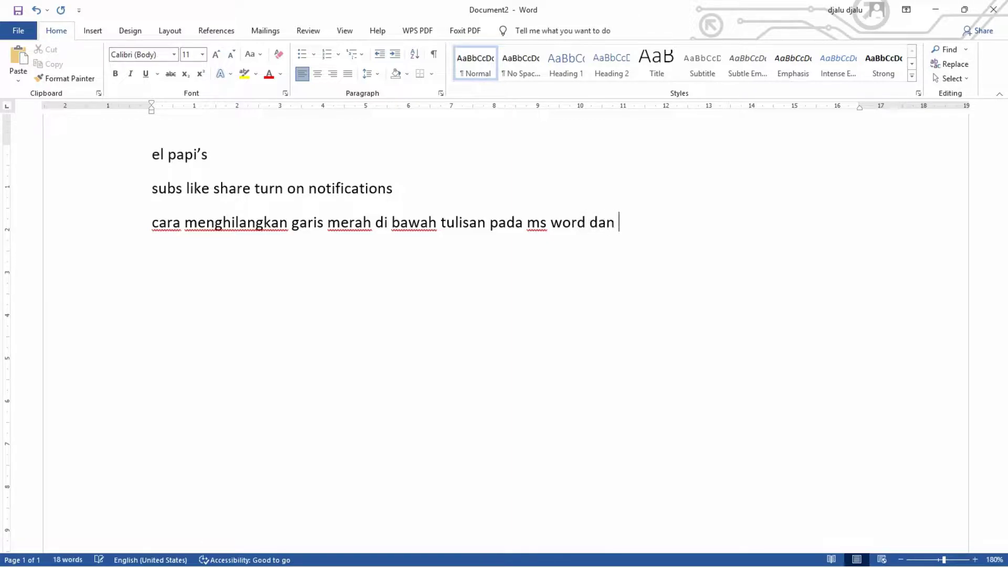
type("wps office")
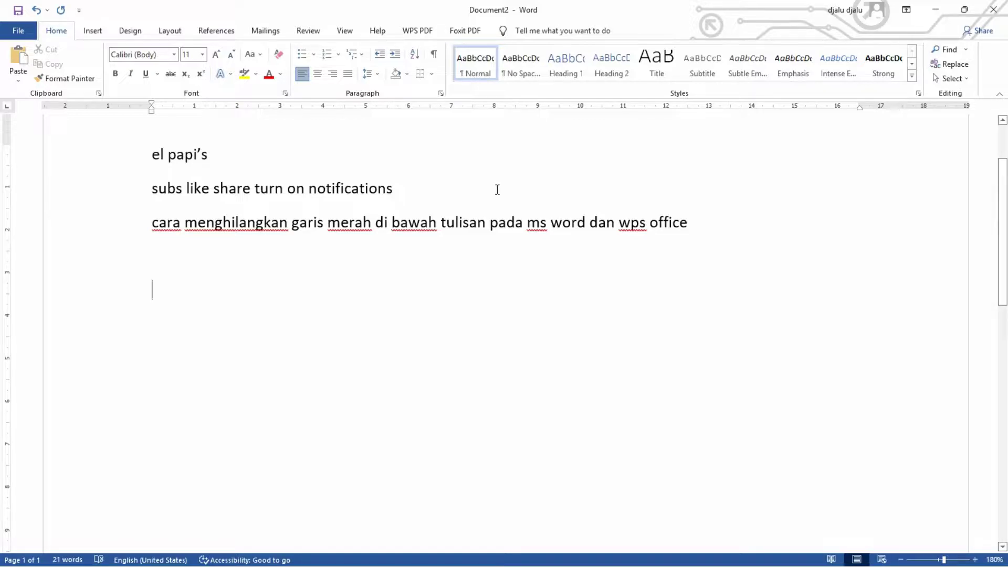
key("Return")
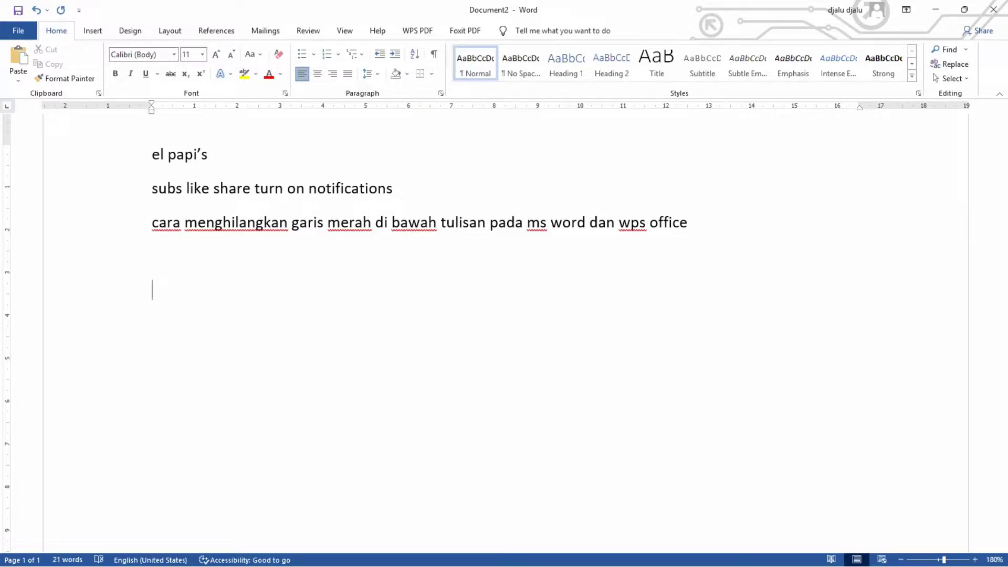
Type hehehe, hahaha and 'CARA MENGHILANGKAN' on separate lines, inserting the missing capital G
type("hehehe")
key("Return")
type("haha")
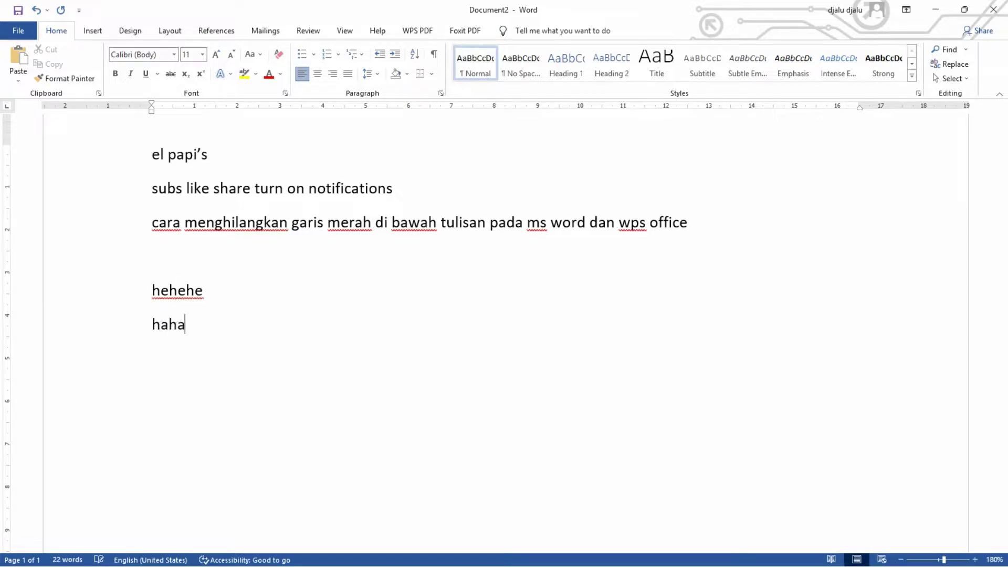
type("ha")
key("Return")
type("CARA ")
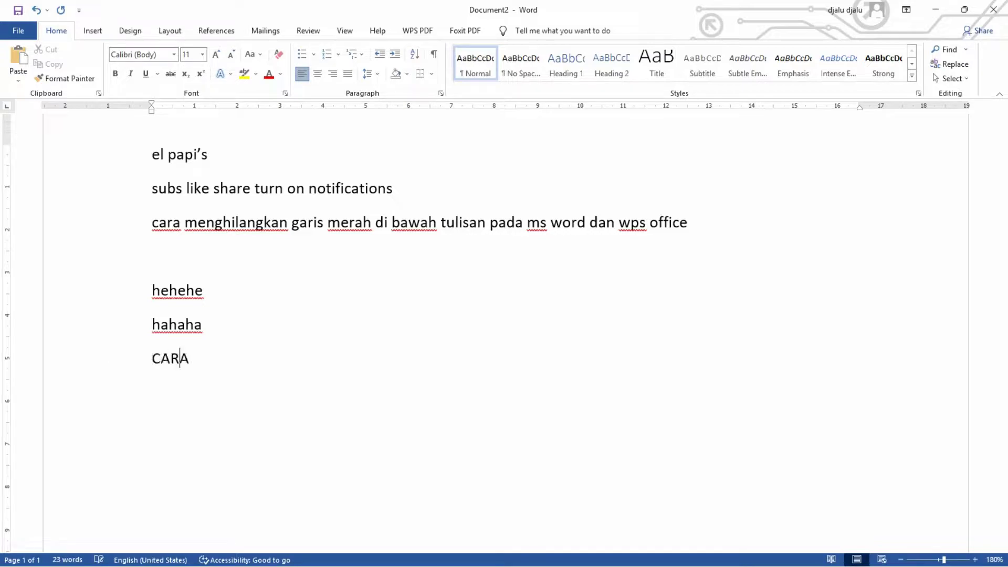
type("MENHILANG")
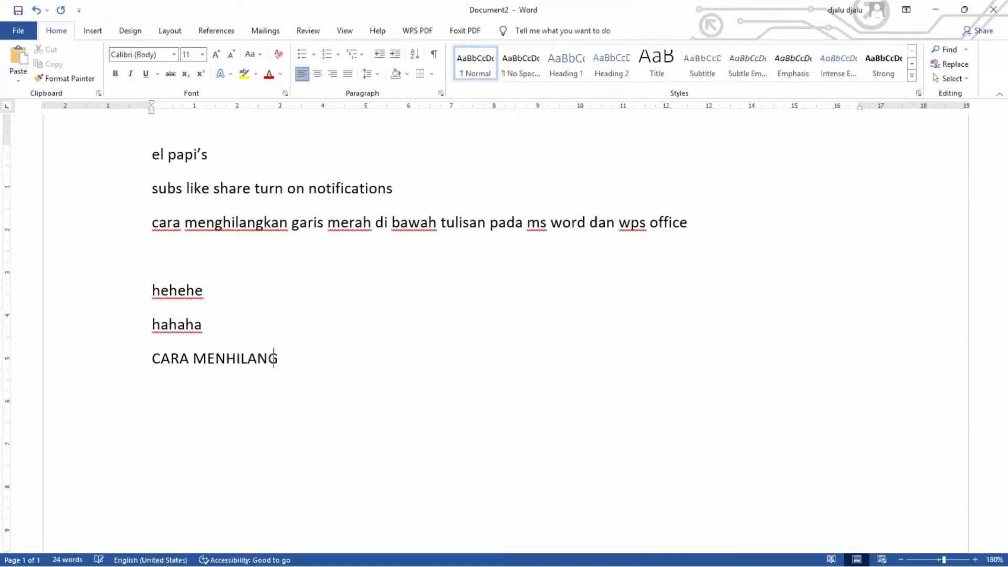
type("KAN")
key("Left")
key("Left")
key("Left")
key("Left")
key("Left")
key("Left")
key("Left")
key("Left")
key("Left")
type("g")
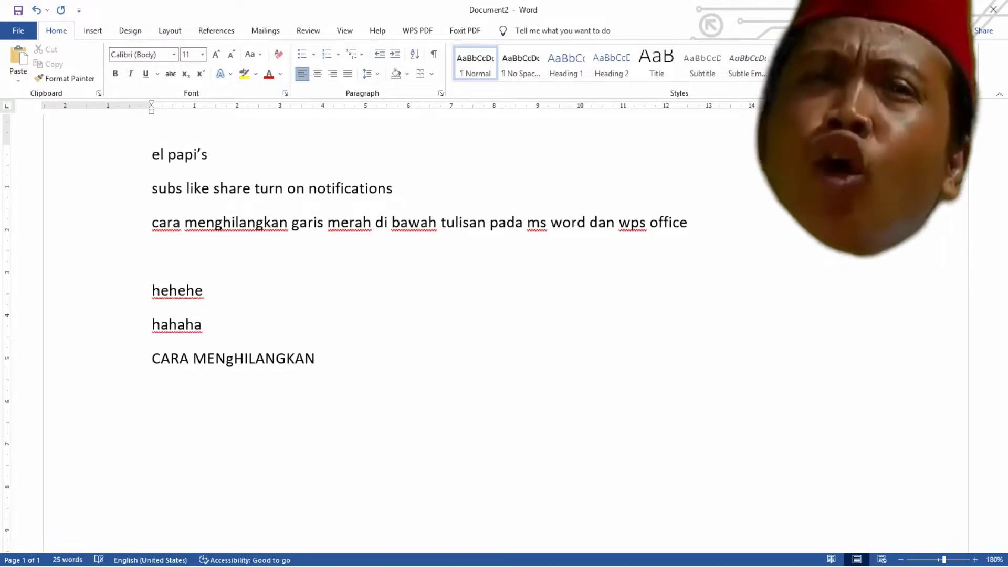
key("BackSpace")
type("G")
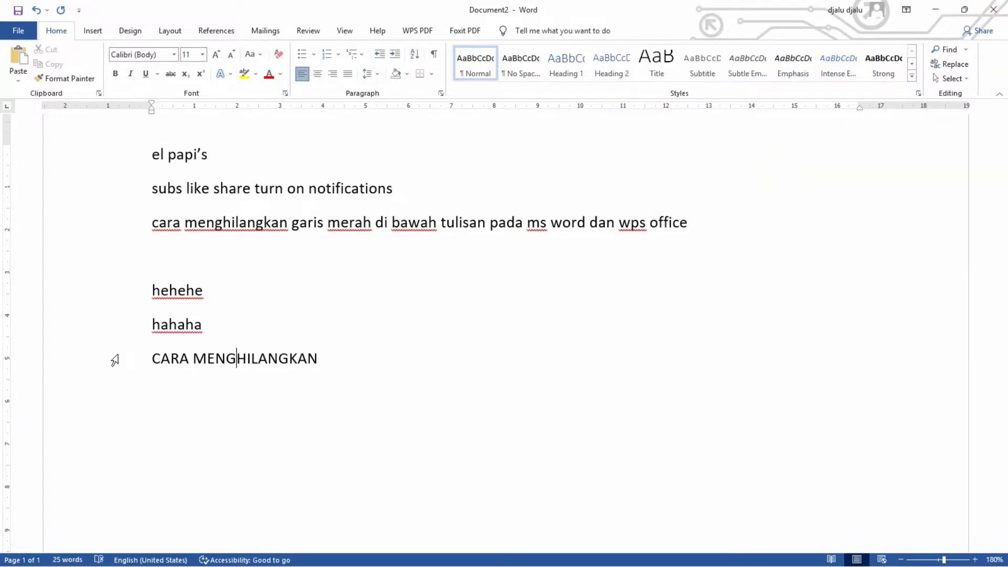
key("Right")
key("Right")
key("Right")
key("Right")
key("Right")
Uncheck 'Check spelling as you type' in Word Options > Proofing and confirm with OK
left_click(20, 31)
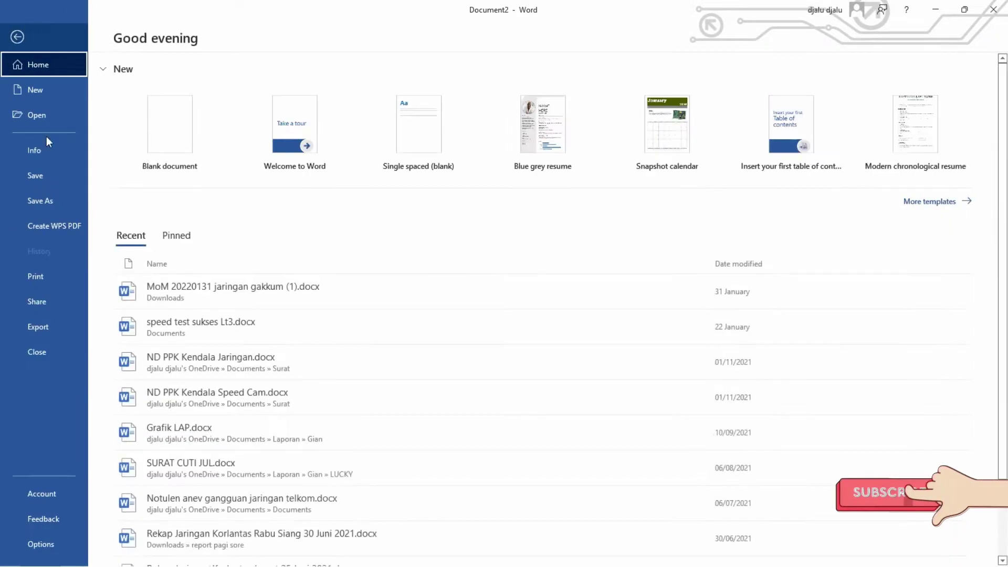
left_click(37, 555)
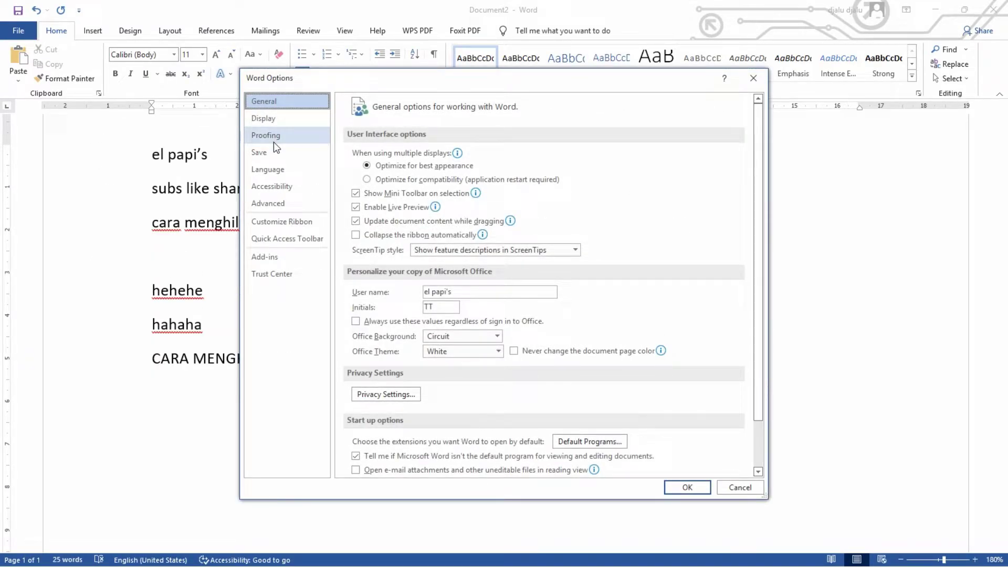
left_click(273, 139)
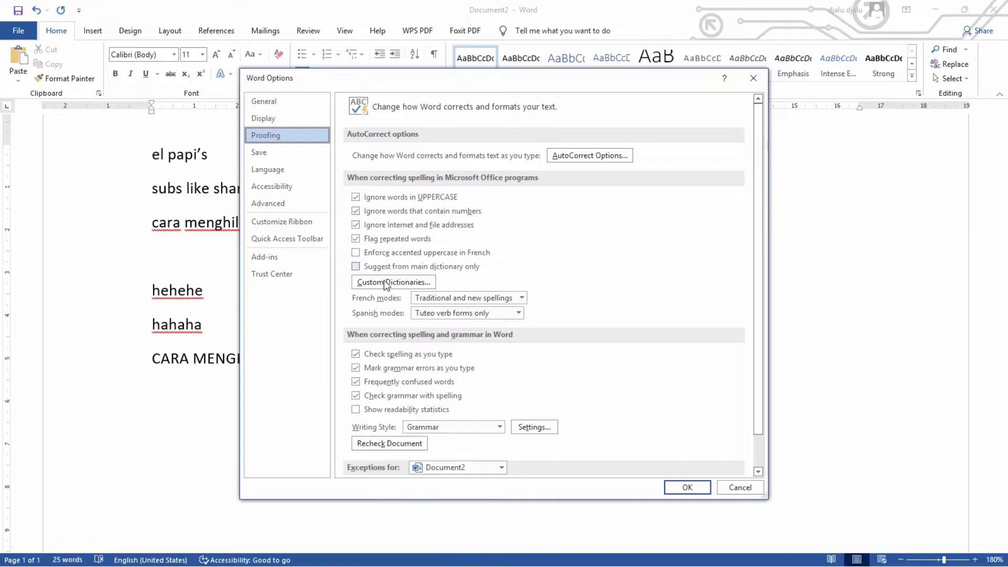
left_click(370, 356)
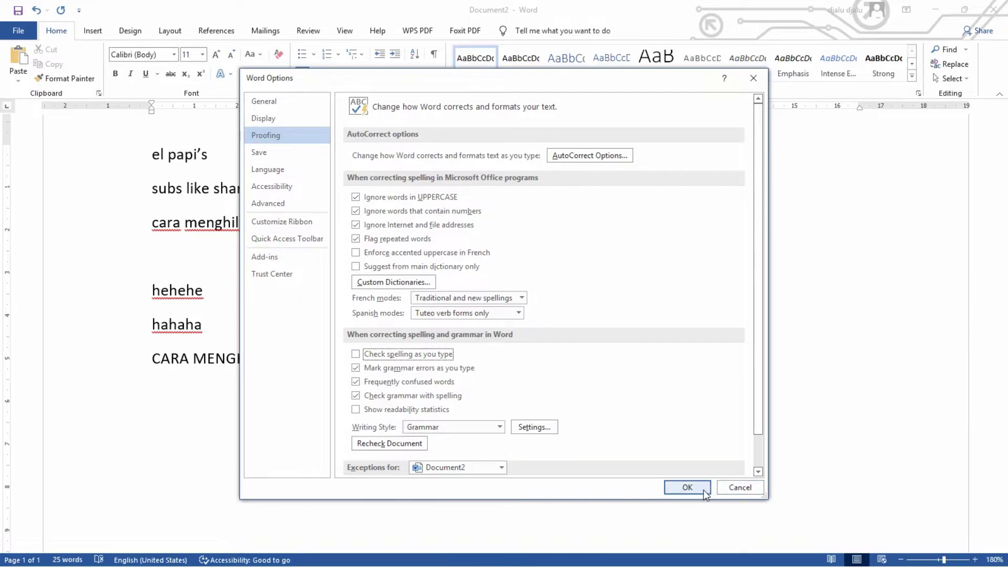
left_click(687, 487)
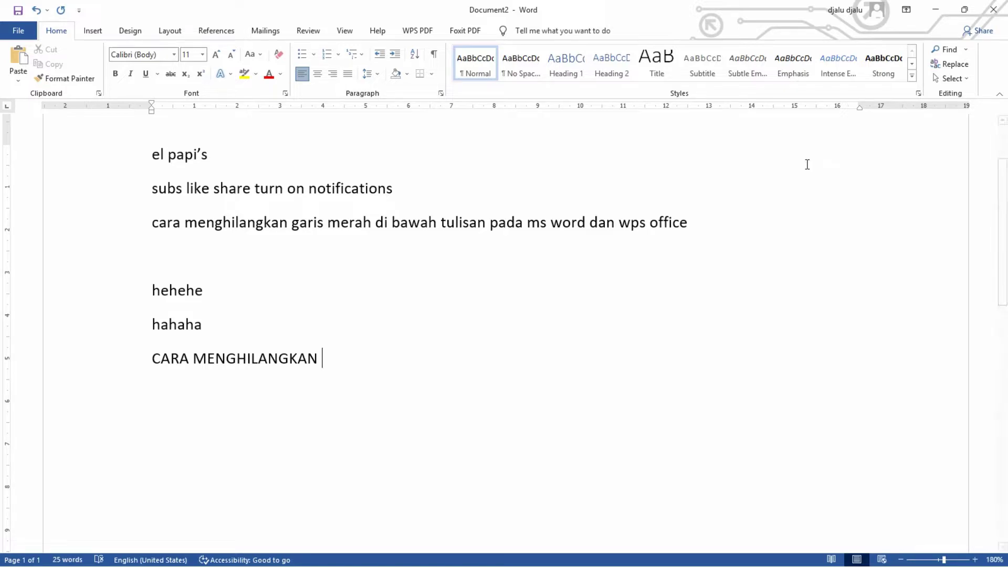
Select all the sample text in Word and paste it into the WPS document Dokumen1
key("alt+Tab")
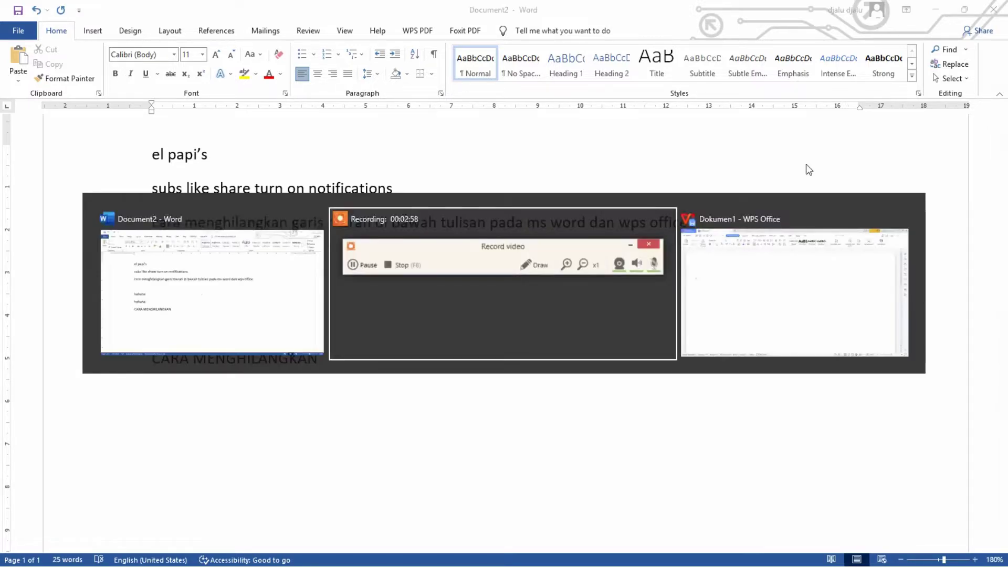
key("alt+Tab")
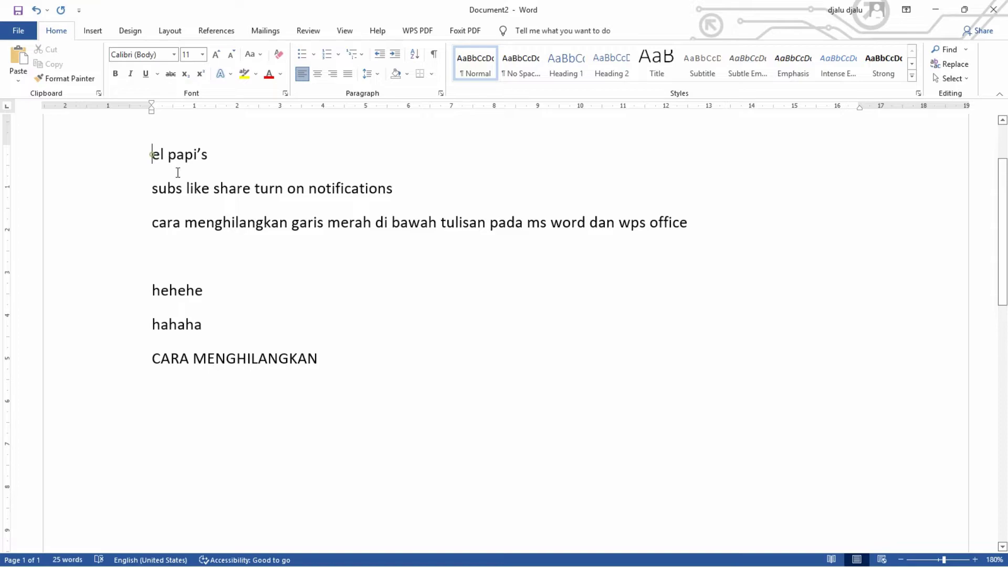
left_click_drag(156, 156, 323, 367)
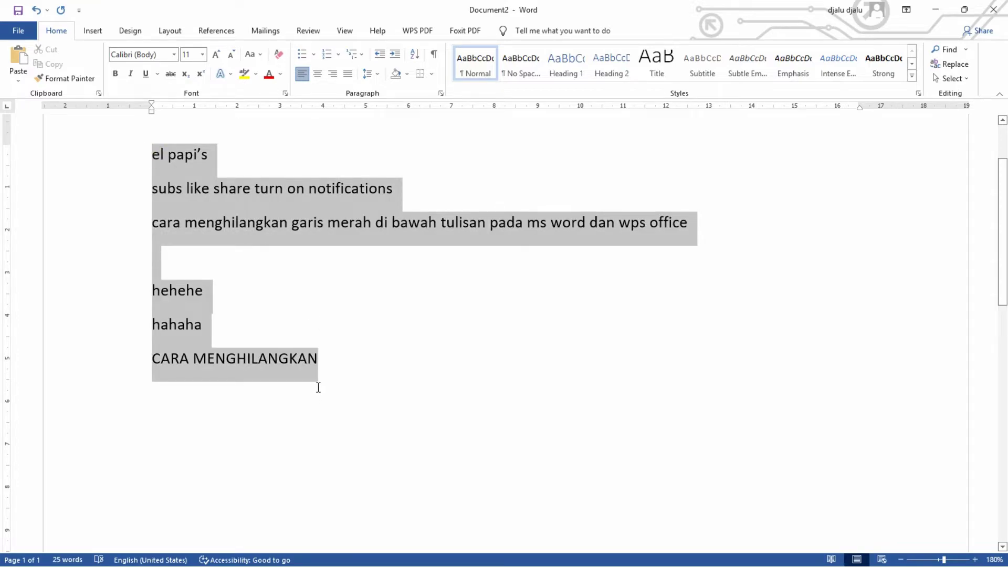
key("alt+Tab")
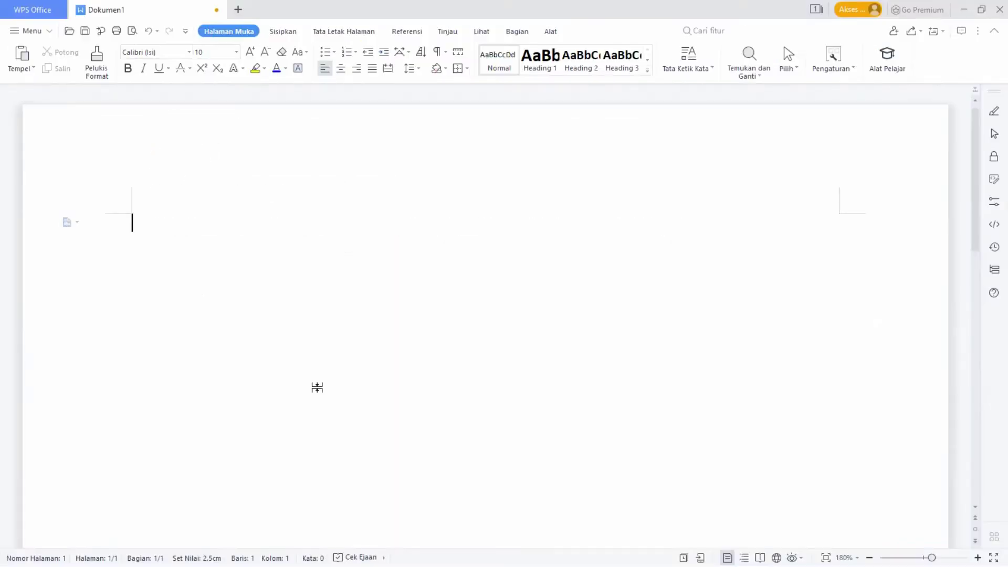
type("el papi’s subs like share turn on notifications cara menghilangkan garis merah di bawah tulisan pada ms word dan wps office  hehehe hahaha CARA MENGHILANGKAN")
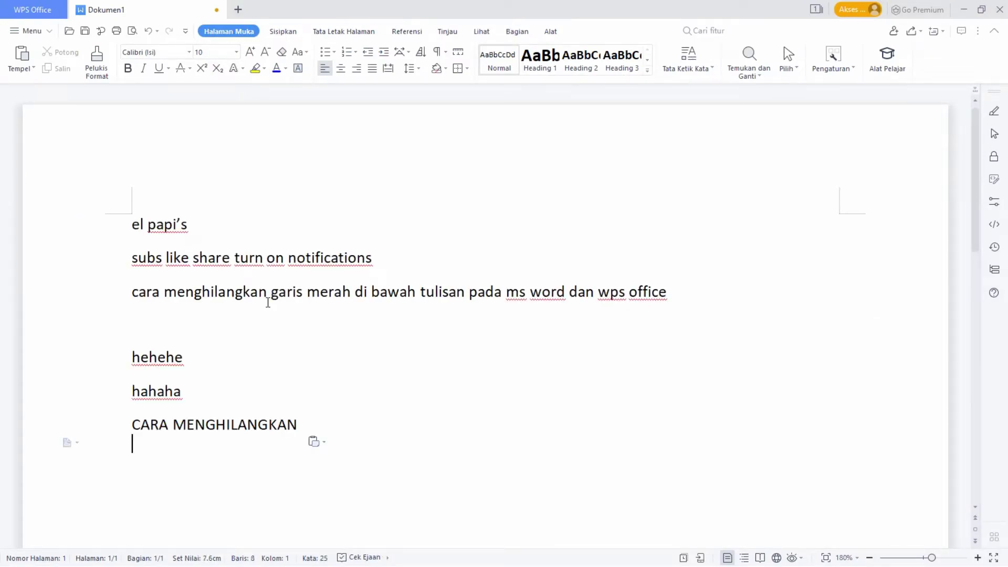
Deselect the text in Word and compare it with the underlined WPS copy
key("alt+Tab")
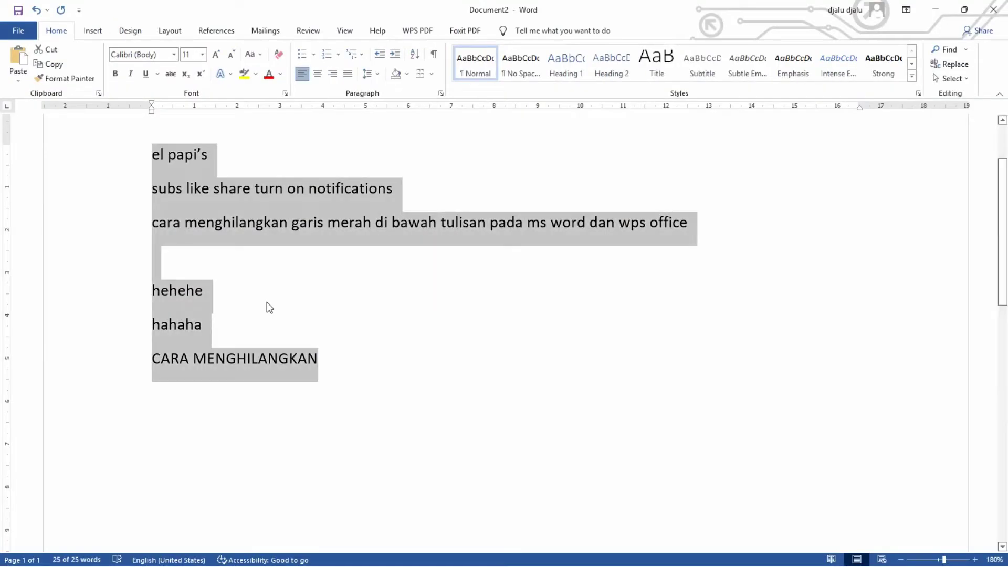
left_click(277, 306)
key("alt+Tab")
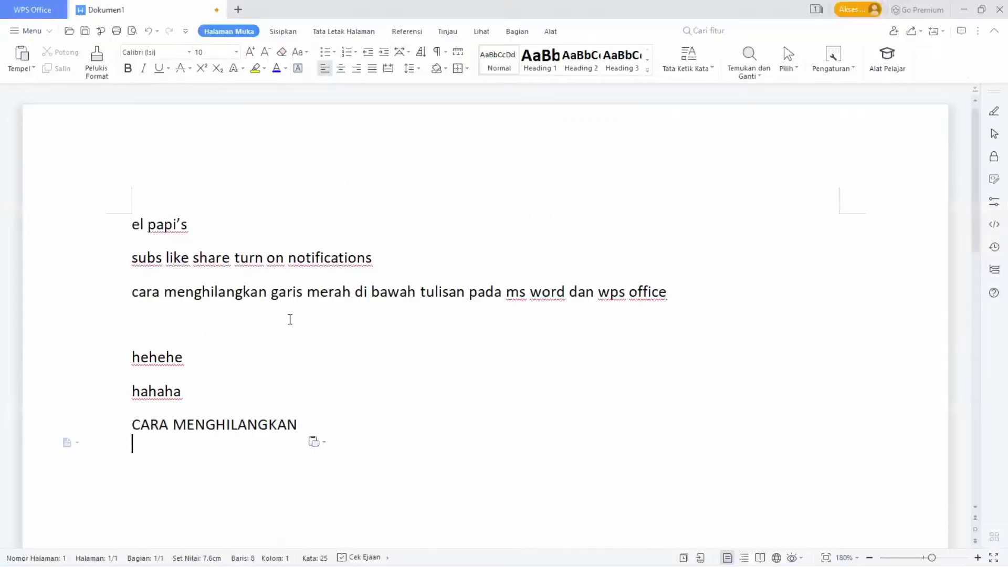
key("alt+Tab")
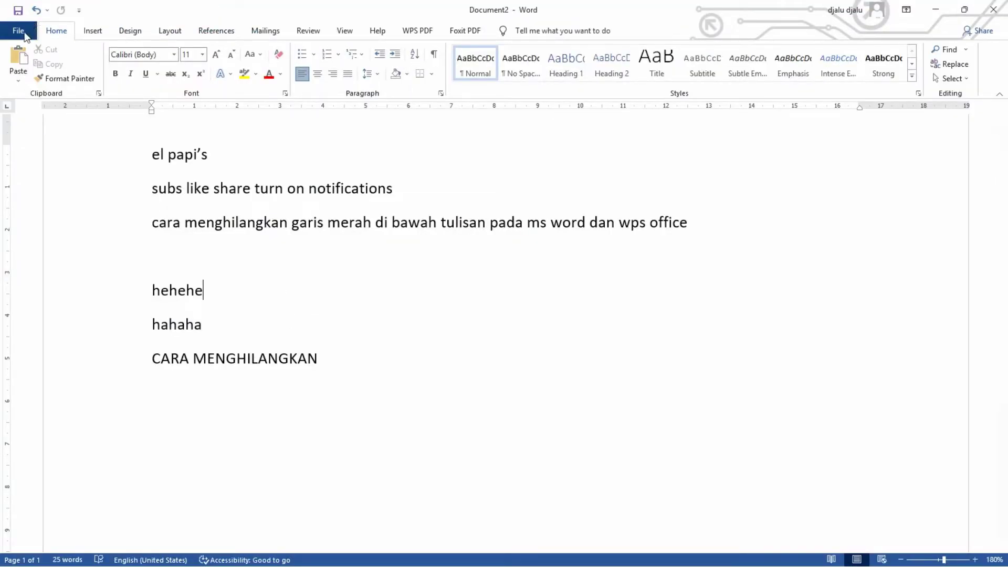
Re-enable 'Check spelling as you type' in Word Options > Proofing and confirm with OK
left_click(11, 32)
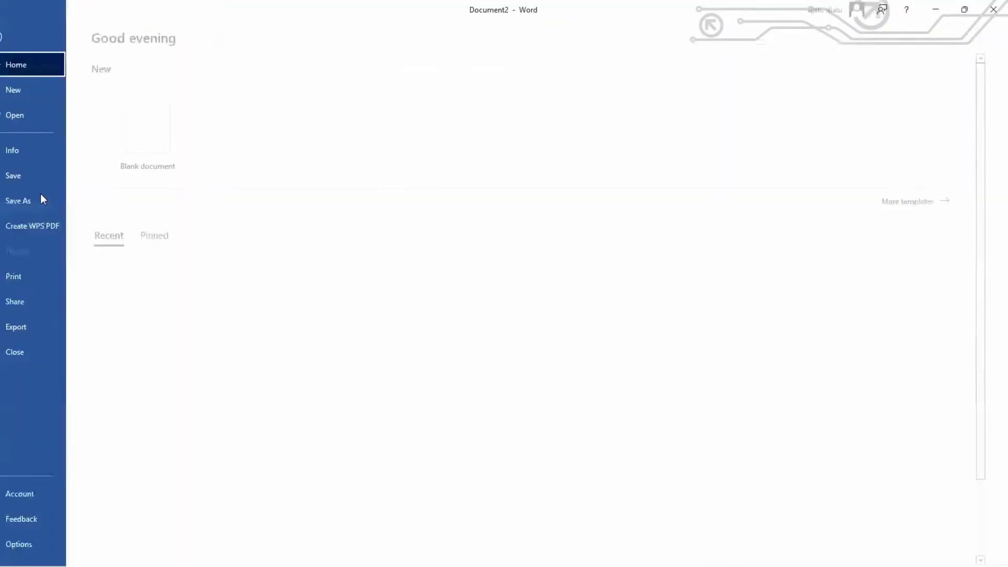
left_click(30, 541)
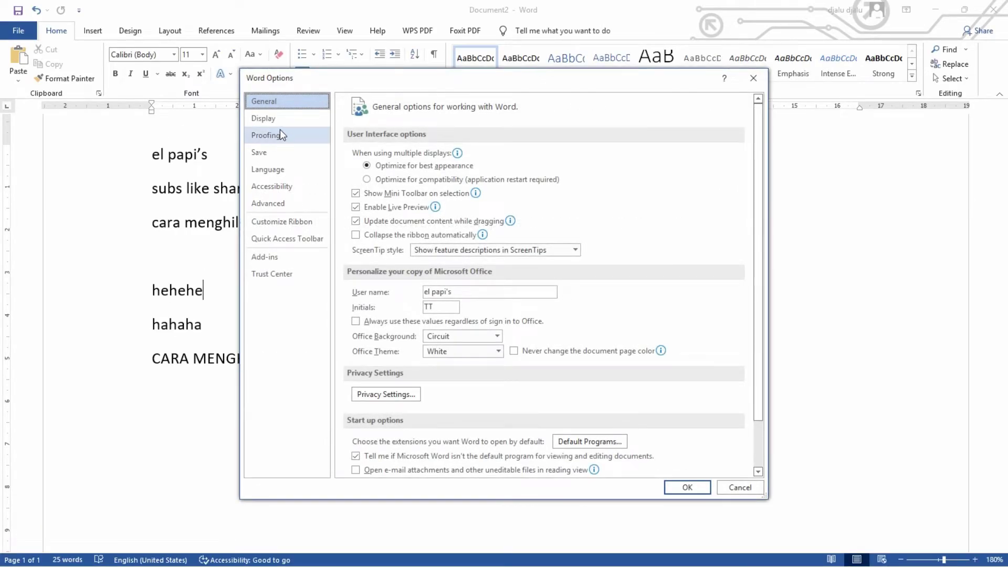
left_click(280, 136)
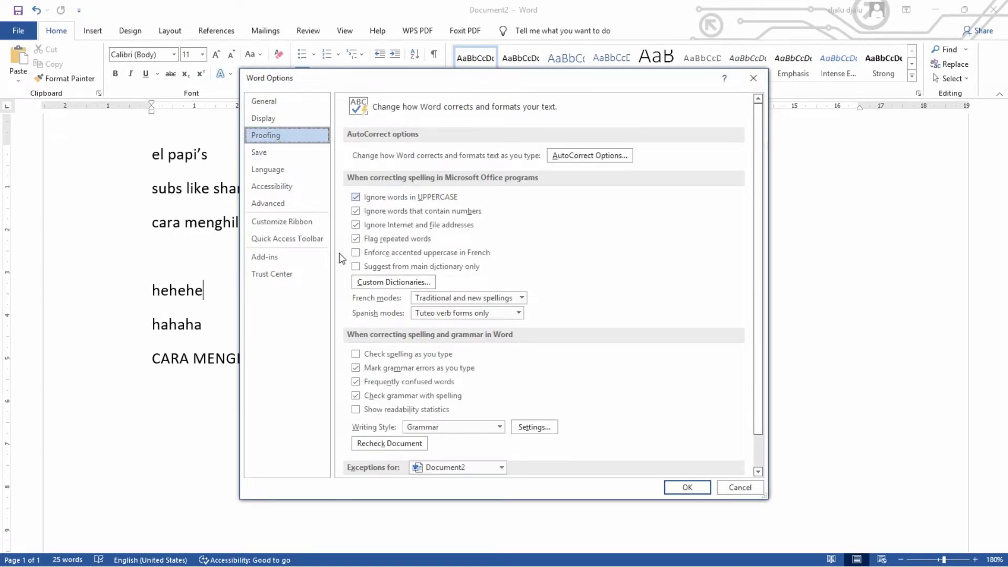
left_click(356, 354)
left_click(685, 485)
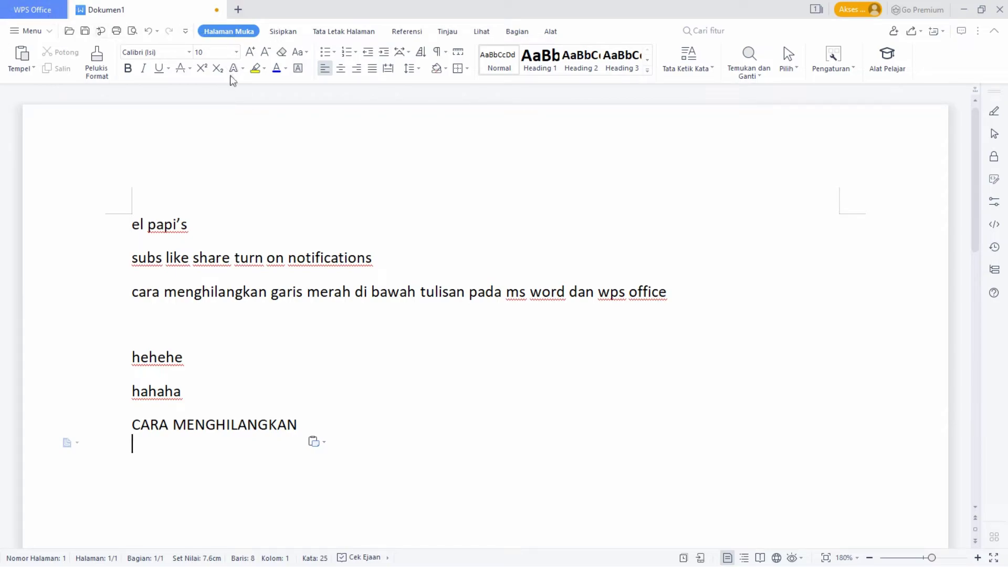
In WPS Pilihan > Cek Ejaan, uncheck 'Cek ejaan saat Anda mengetik' and confirm with OKE
left_click(49, 34)
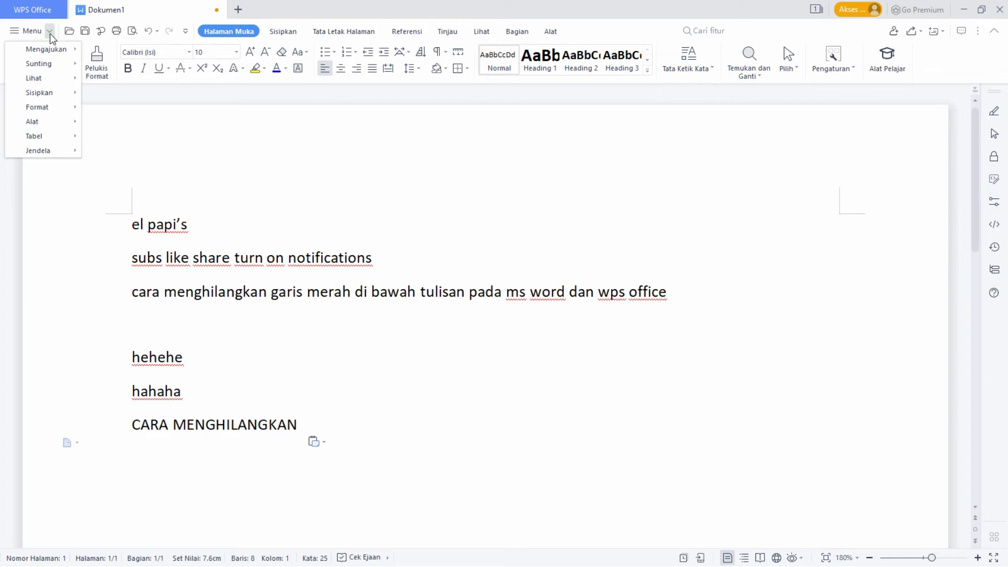
mouse_move(32, 121)
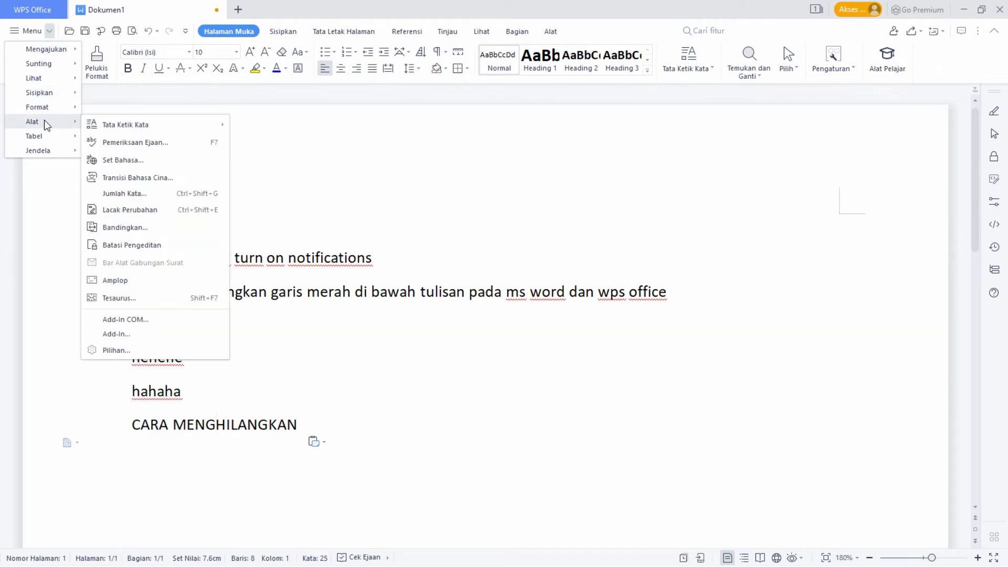
left_click(89, 351)
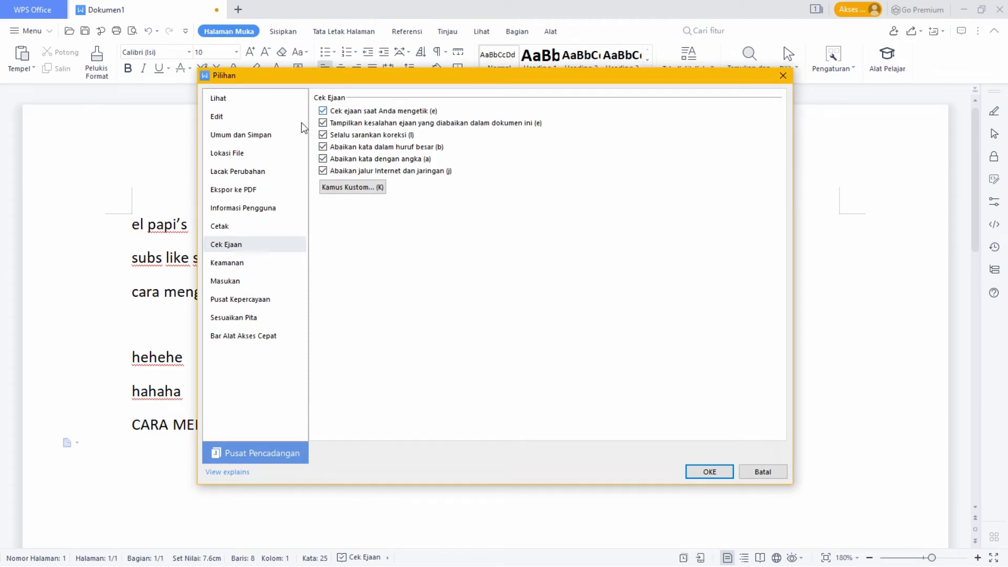
left_click(322, 110)
left_click(704, 474)
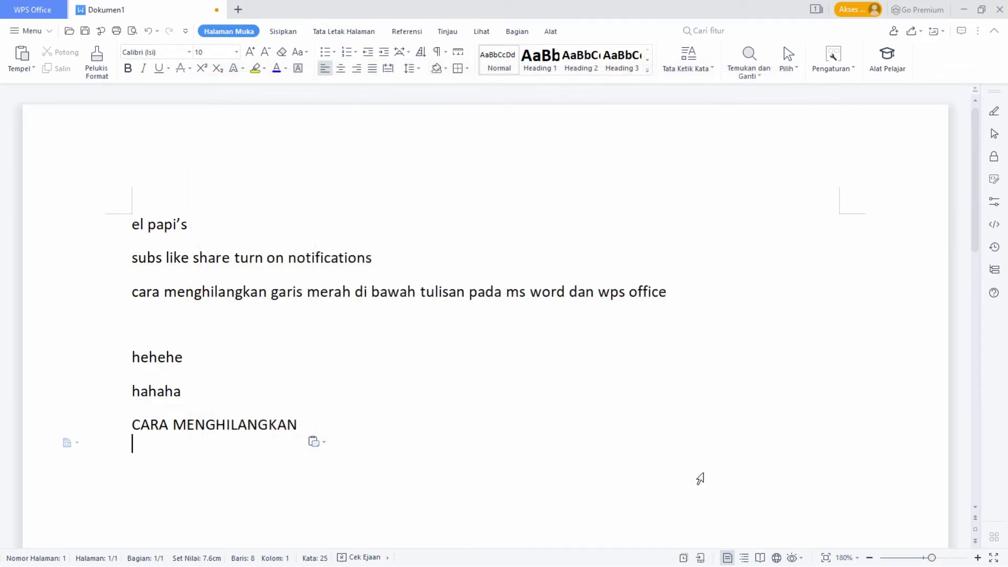